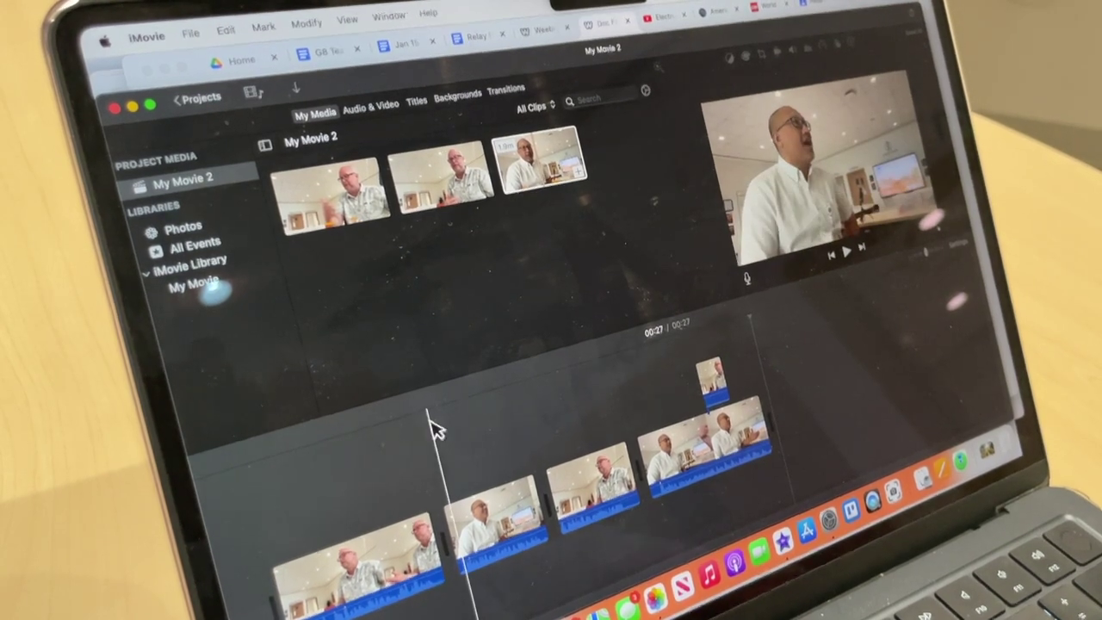
Play the interview movie full screen from the beginning.
{"action": "left_click", "coordinate": [939, 231]}
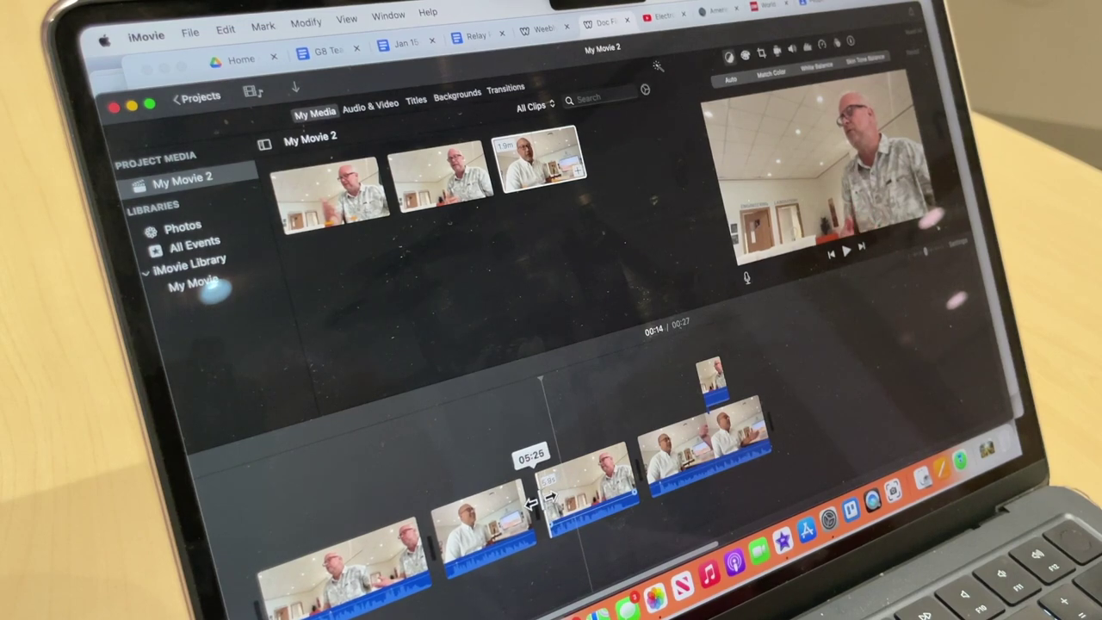
Trim the second-to-third clip join to make the movie 00:28, then replay full screen.
{"action": "left_click_drag", "start_coordinate": [534, 501], "coordinate": [534, 500]}
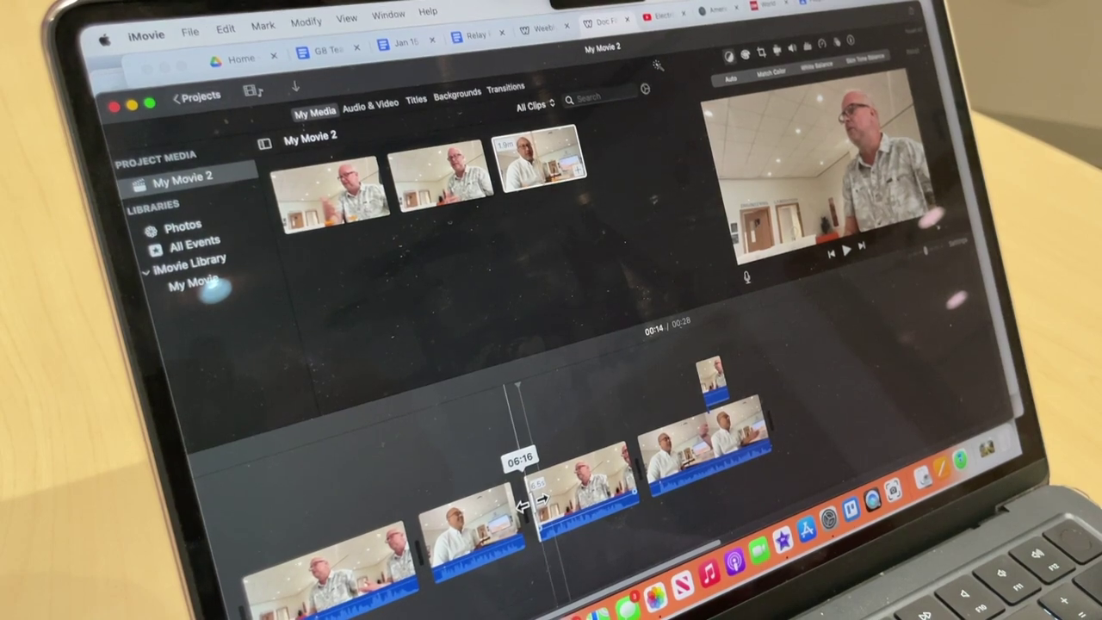
{"action": "left_click", "coordinate": [938, 228]}
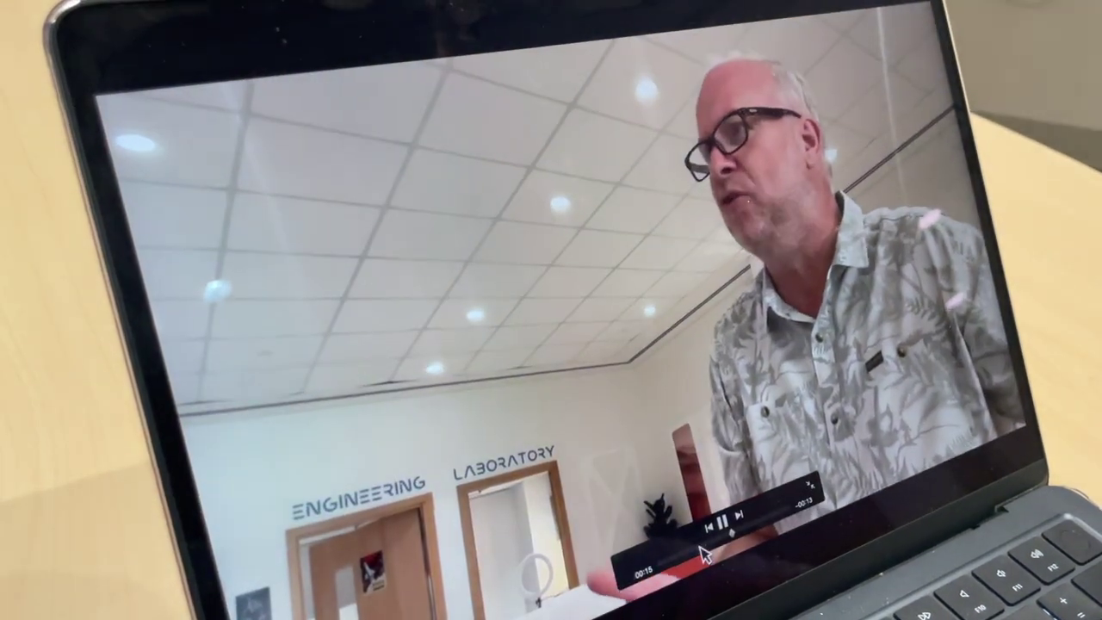
{"action": "left_click", "coordinate": [697, 551]}
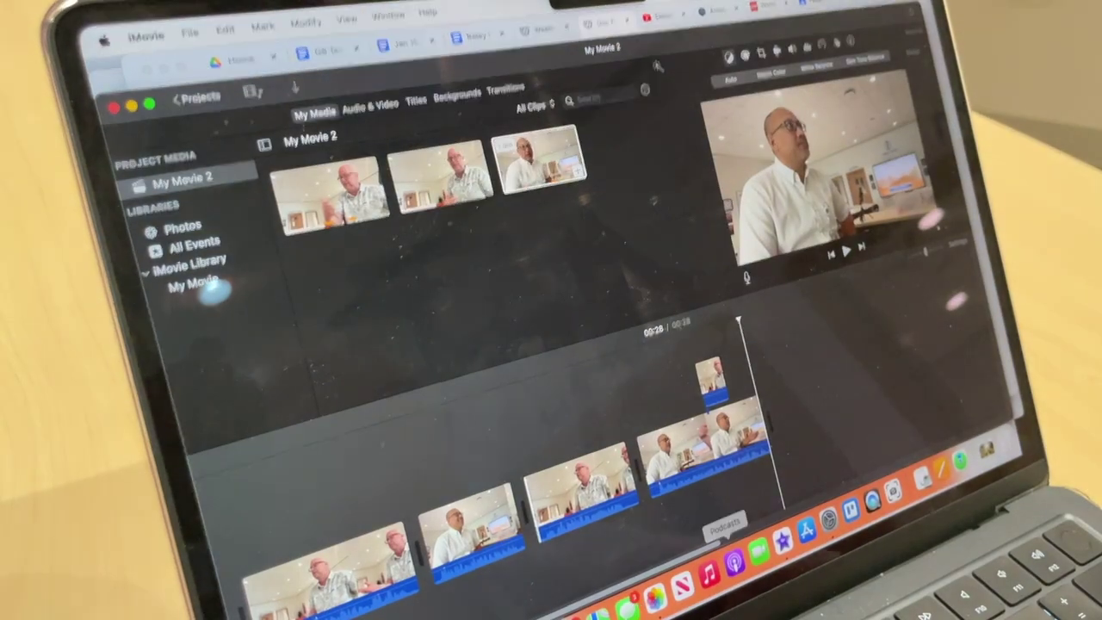
Lengthen the last clip's end, then pull it back slightly to settle at 00:28.
{"action": "left_click", "coordinate": [765, 431]}
{"action": "left_click_drag", "start_coordinate": [769, 419], "coordinate": [780, 413]}
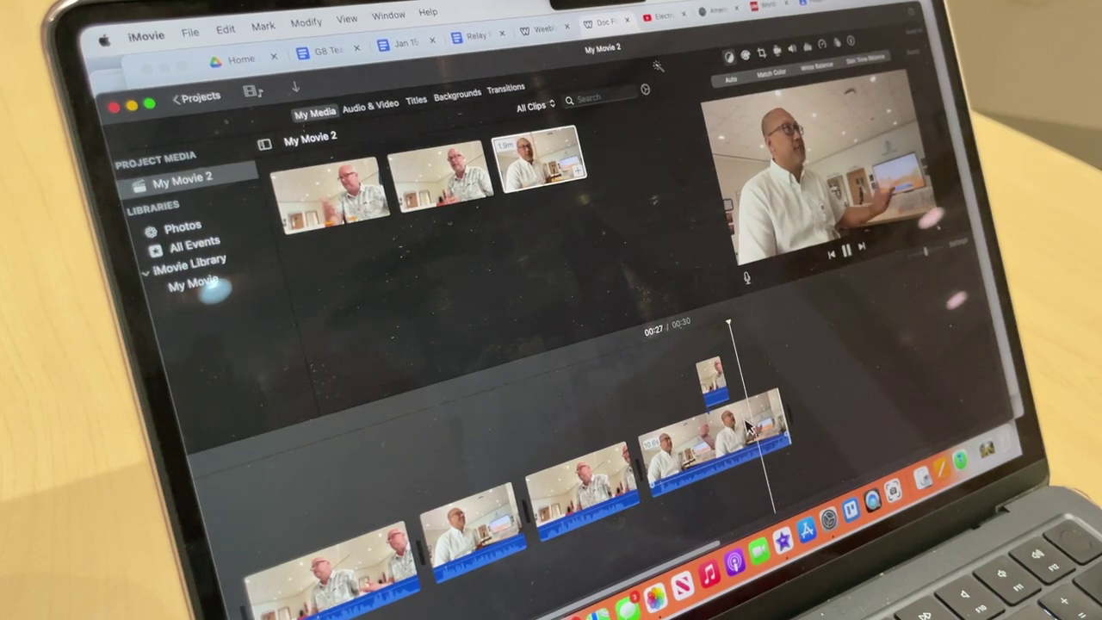
{"action": "key", "text": "space"}
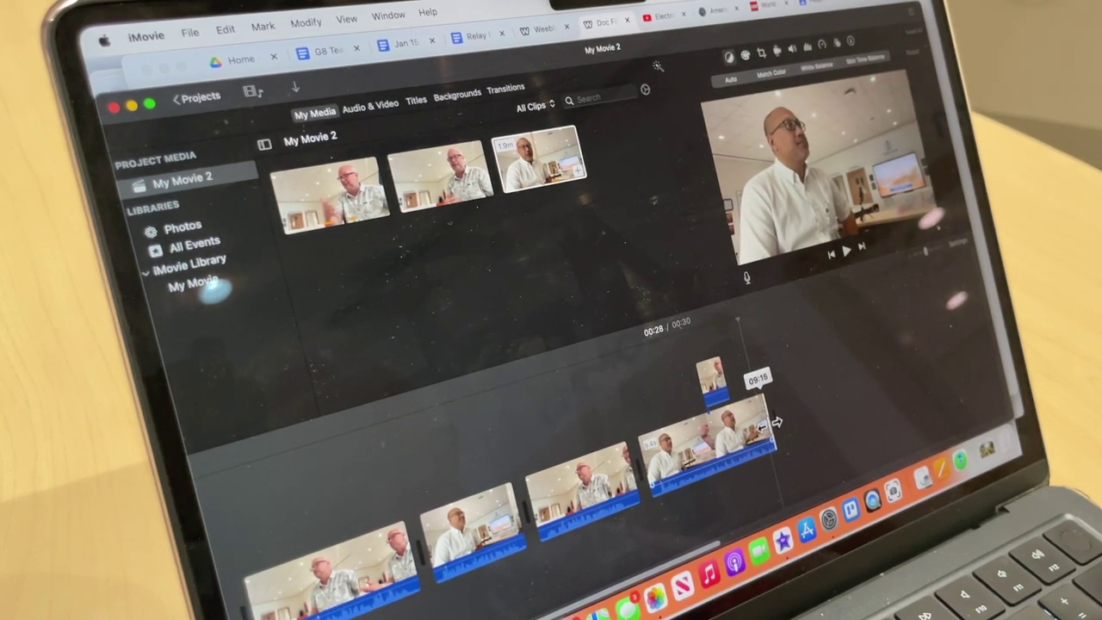
{"action": "left_click_drag", "start_coordinate": [775, 422], "coordinate": [774, 422]}
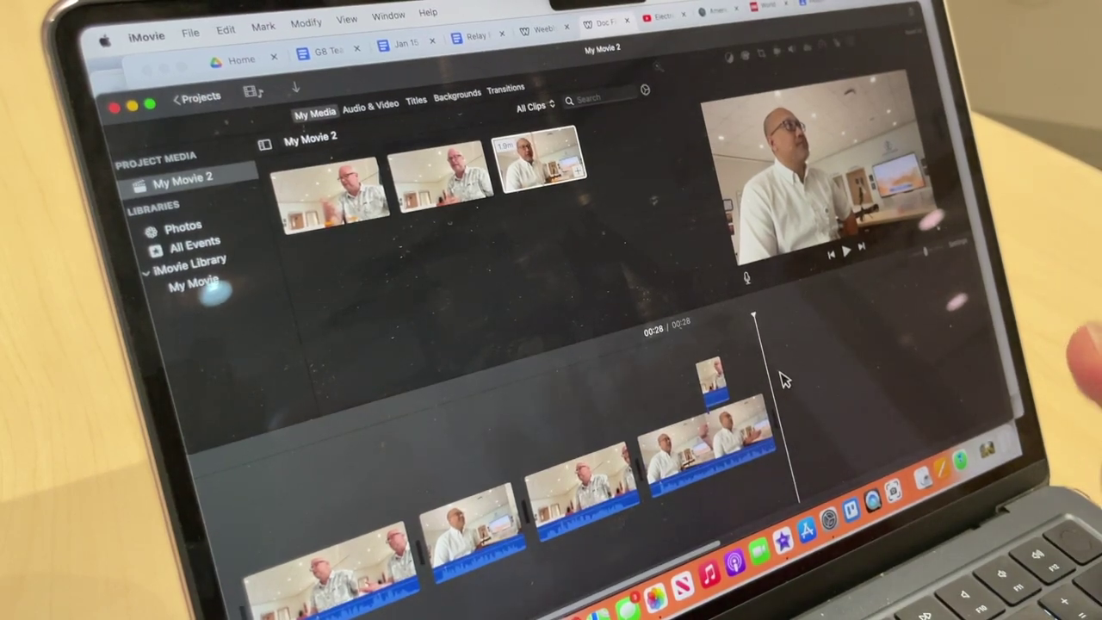